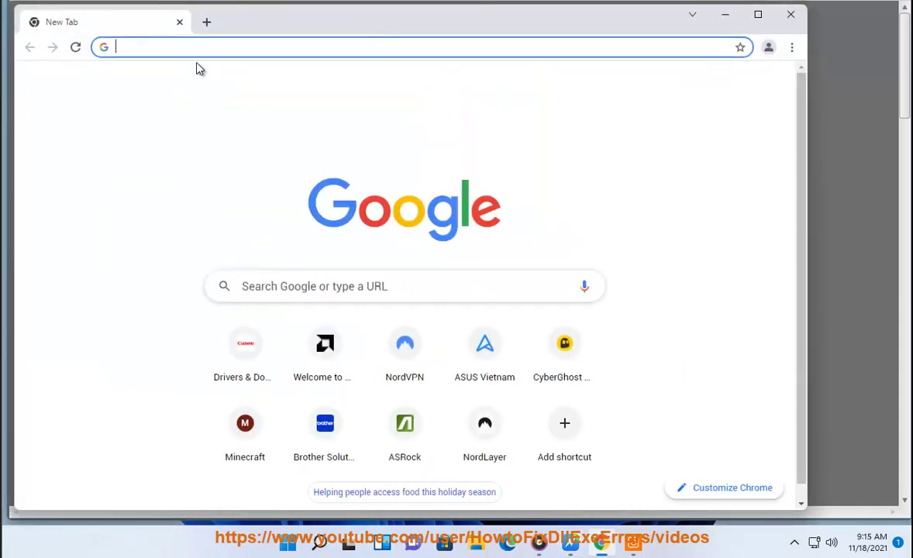
Step: Google 'windows system requirements' and highlight the Windows 10 and Windows 11 requirements results
type("windows")
left_click(226, 156)
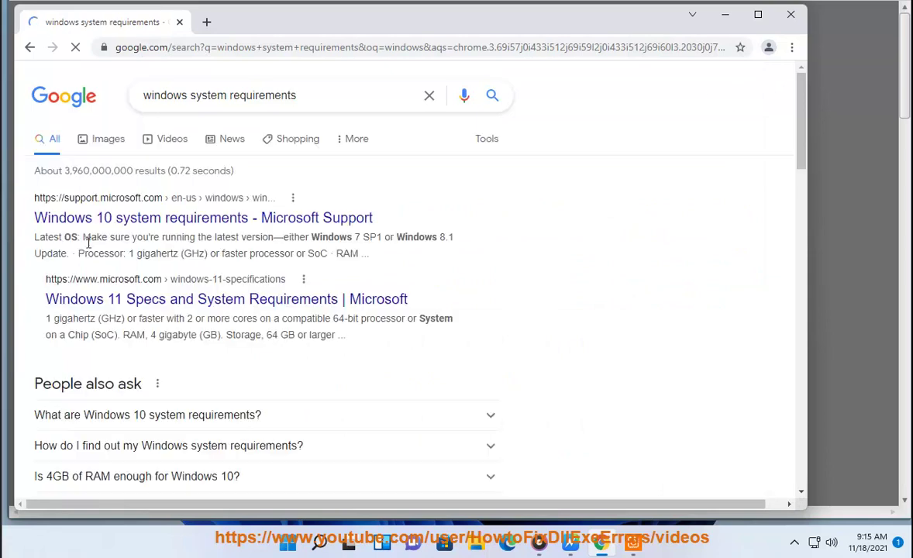
left_click_drag(34, 218, 249, 218)
left_click_drag(46, 299, 339, 299)
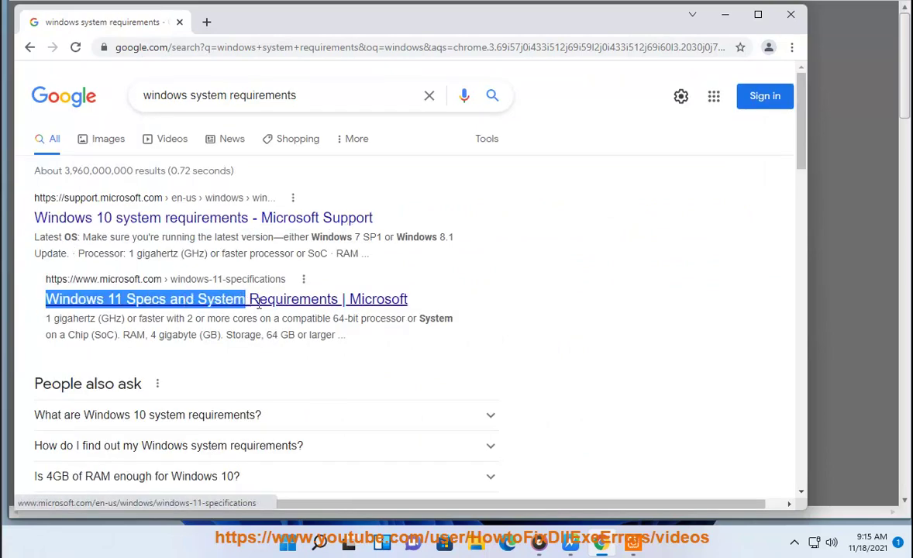
Step: Open System Information from a Windows search for 'sy'
left_click(318, 543)
type("sys")
left_click(267, 153)
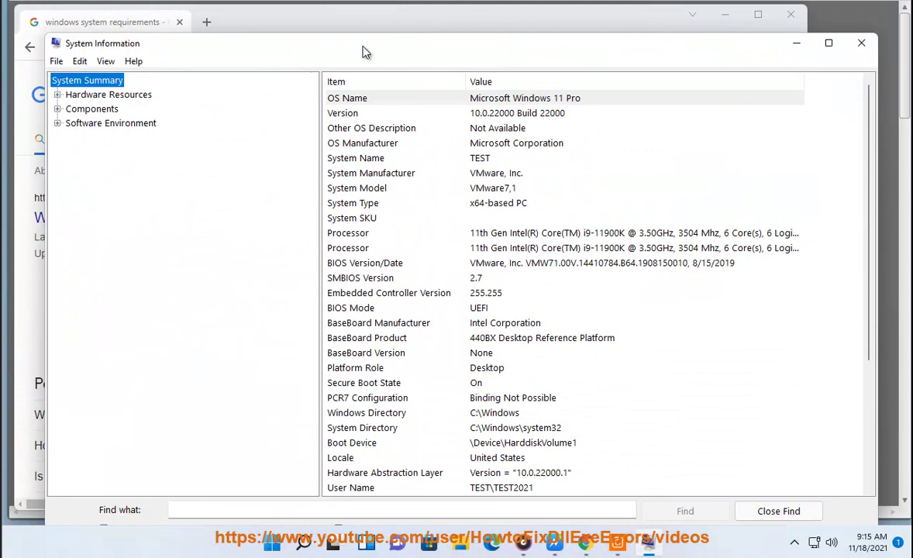
Step: Check the OS name, i9-11900K processor and 8.79 GB installed RAM, then minimize System Information
left_click(378, 99)
left_click(362, 234)
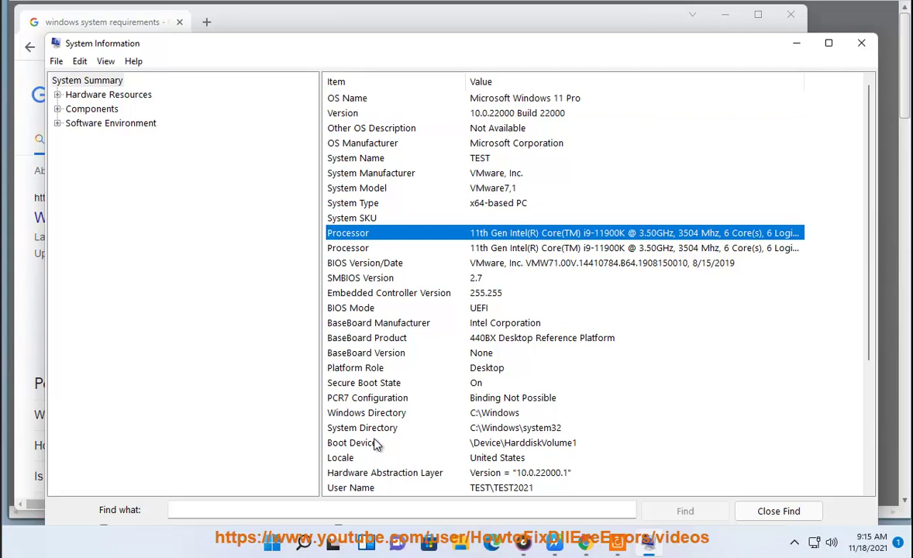
scroll(375, 444, "down", 1)
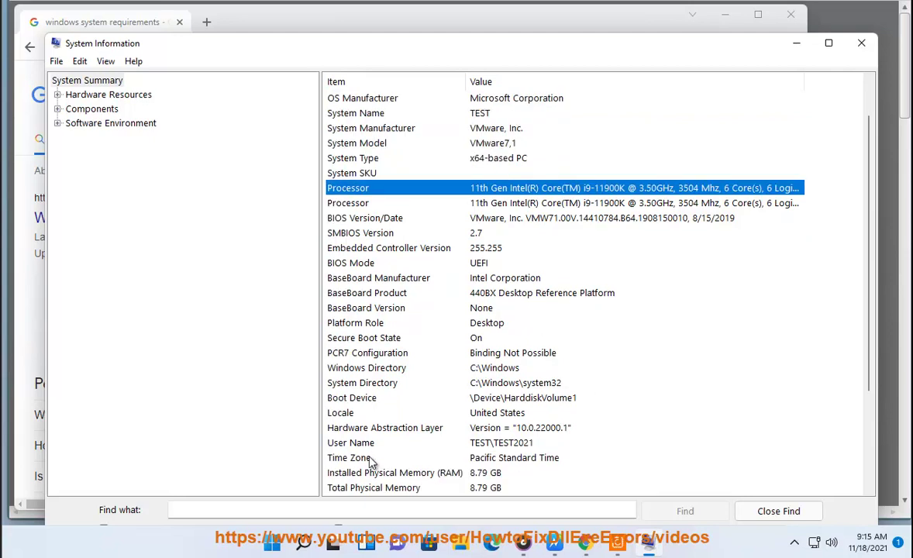
left_click(364, 474)
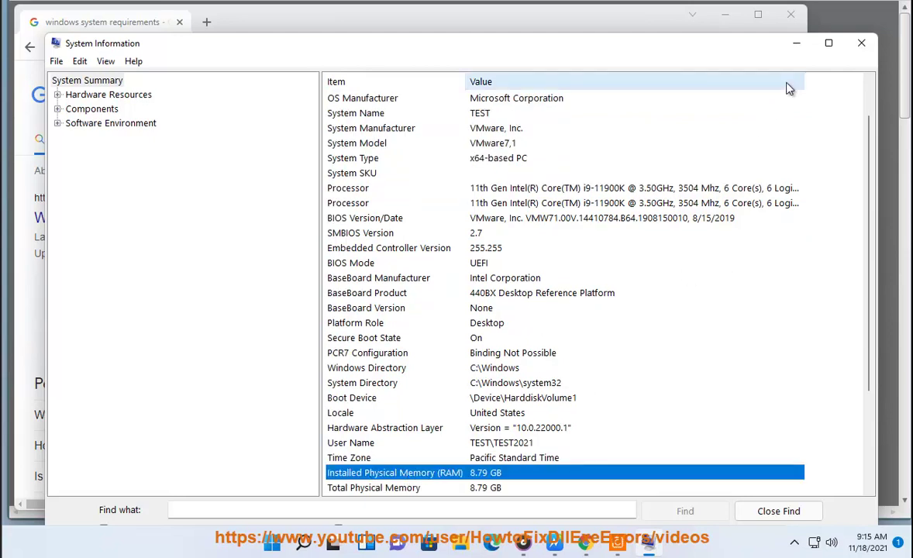
left_click(795, 44)
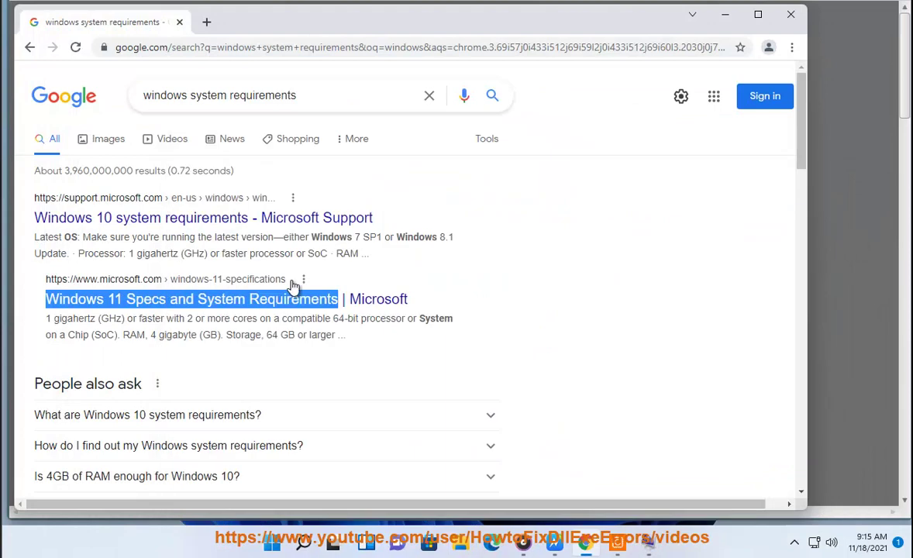
Step: Minimize Chrome, open Control Panel and search its settings for 'tr'
left_click(724, 14)
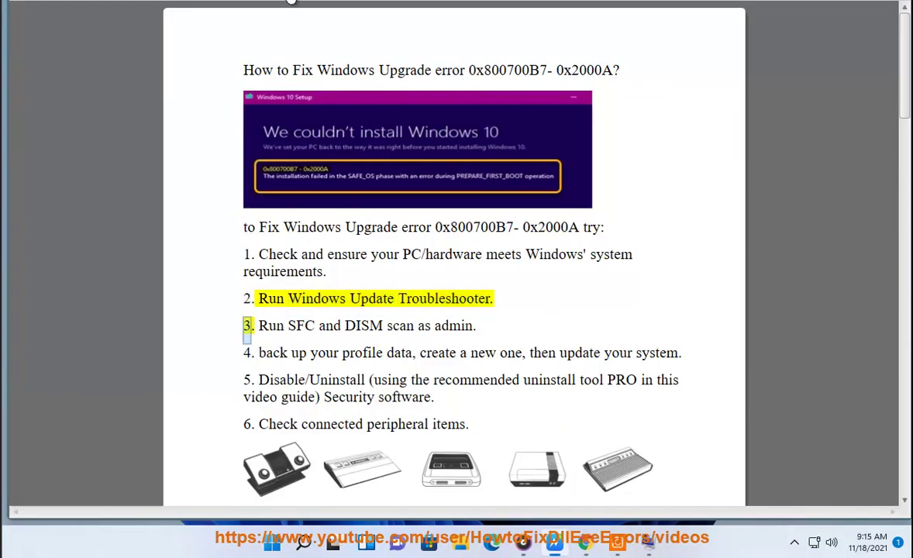
left_click(303, 545)
left_click(577, 154)
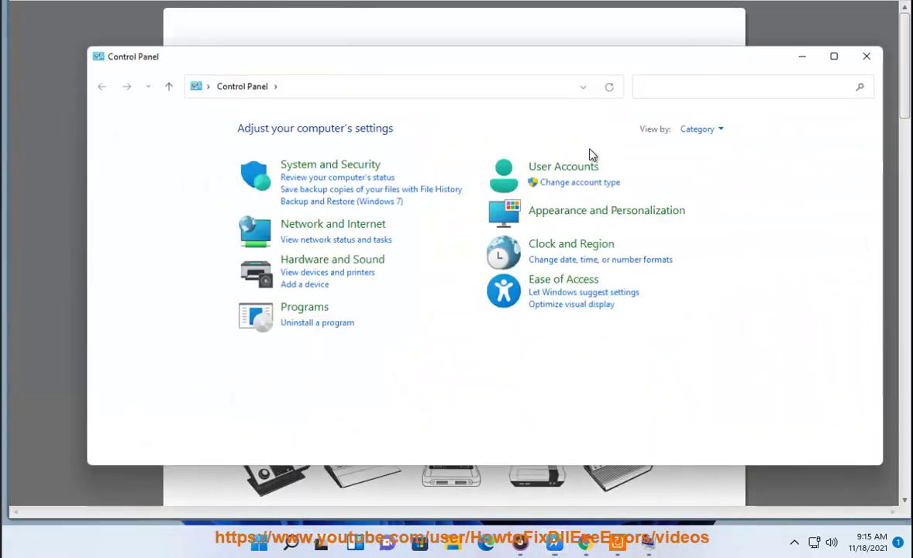
left_click(698, 91)
type("tr")
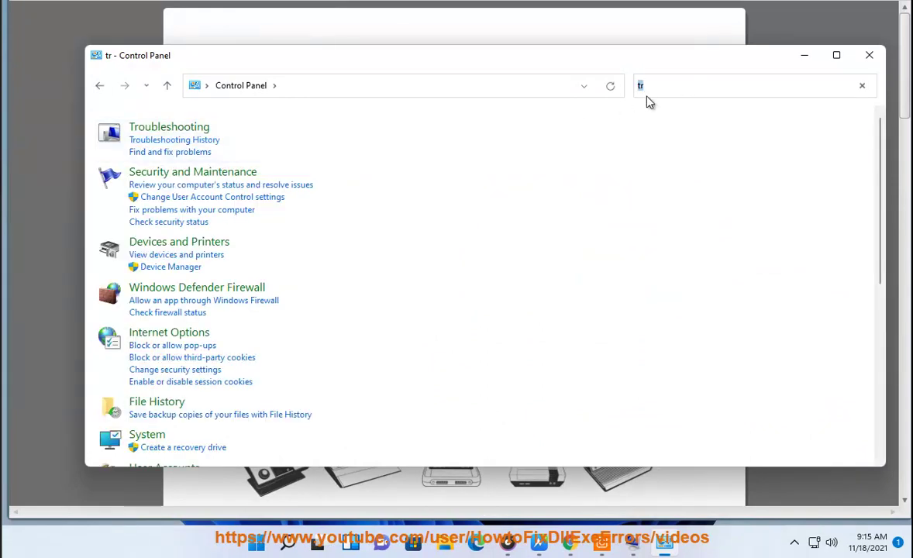
type("TR")
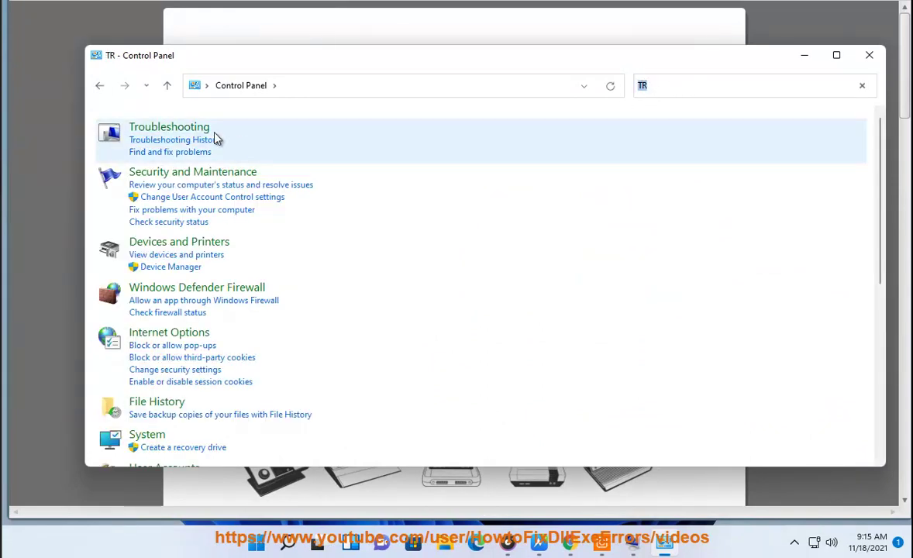
Step: Open the Windows Update troubleshooter from Troubleshooting > View all, then close it
left_click(197, 127)
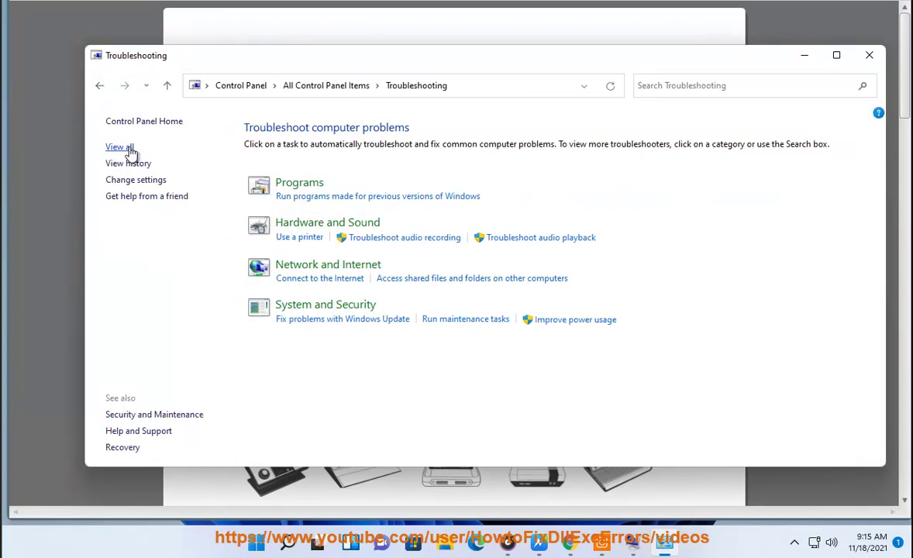
left_click(124, 147)
scroll(194, 409, "down", 1)
left_click(152, 451)
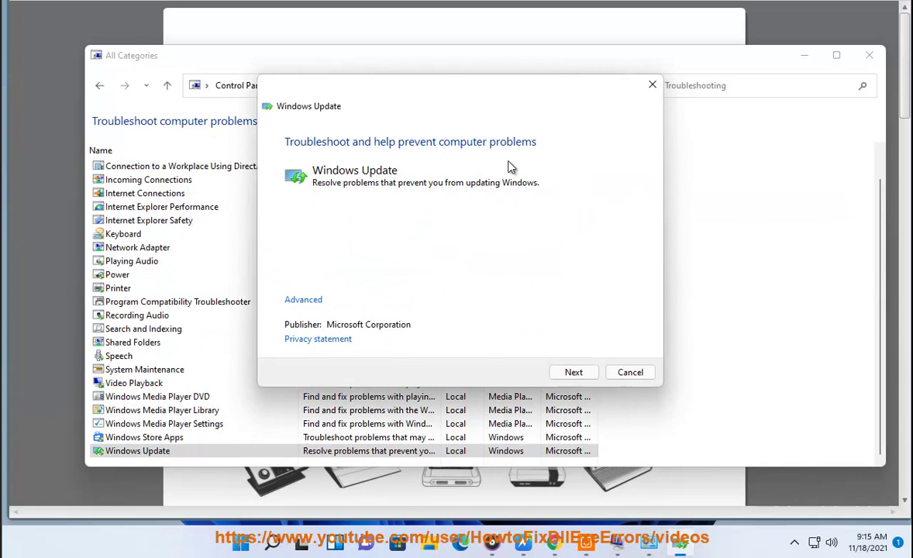
left_click(653, 86)
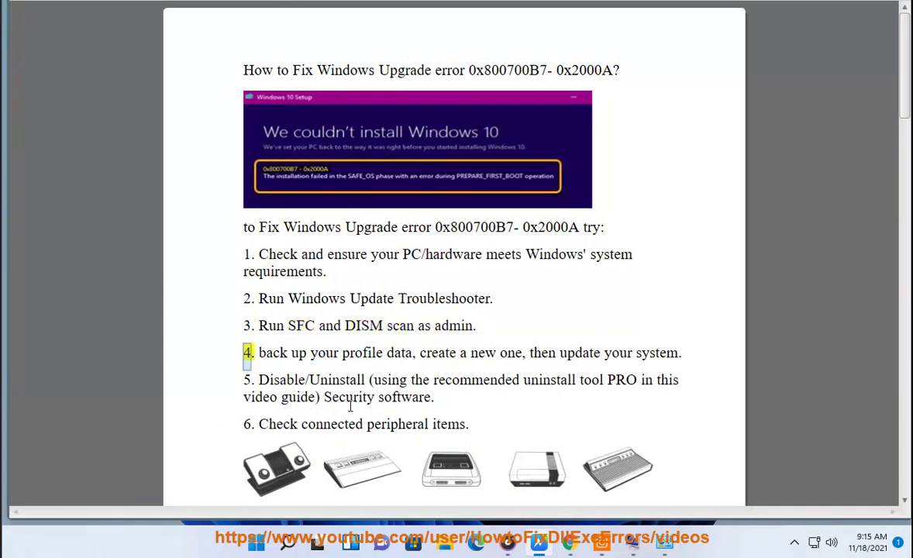
Step: Launch an ordinary Command Prompt, move it aside, then close it
left_click(291, 542)
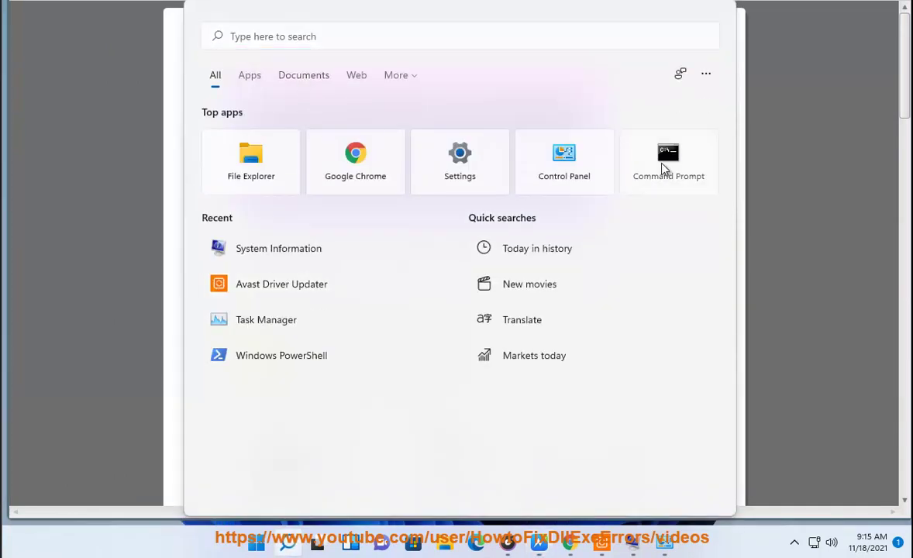
left_click(663, 167)
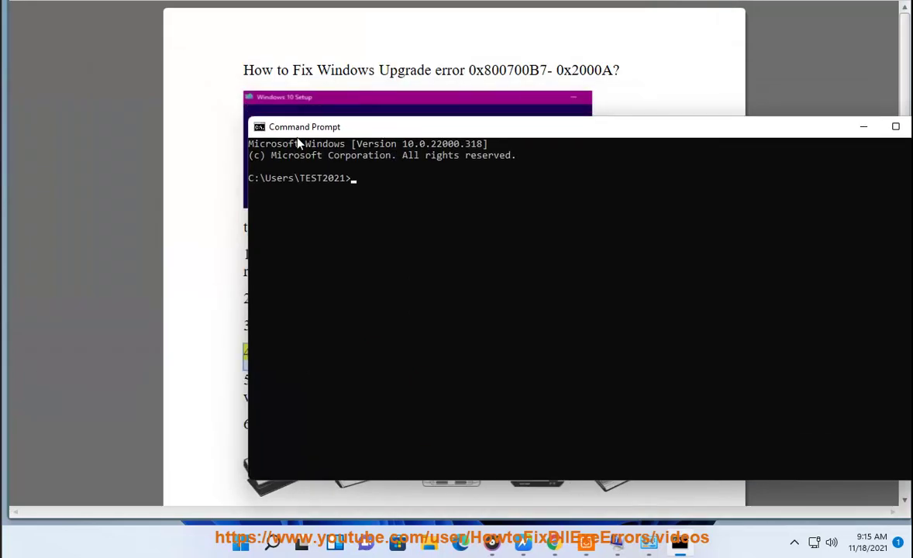
left_click_drag(902, 135, 740, 128)
left_click(763, 121)
Step: Run Command Prompt as administrator and enter the SFC SCANNOW command
left_click(288, 542)
right_click(705, 175)
left_click(649, 198)
left_click(388, 348)
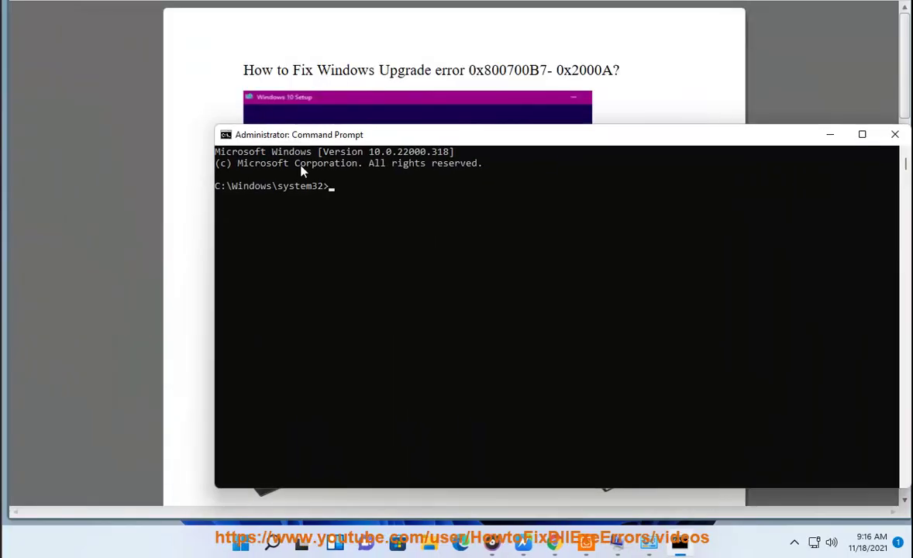
type("C SCANNOW")
left_click_drag(403, 196, 327, 191)
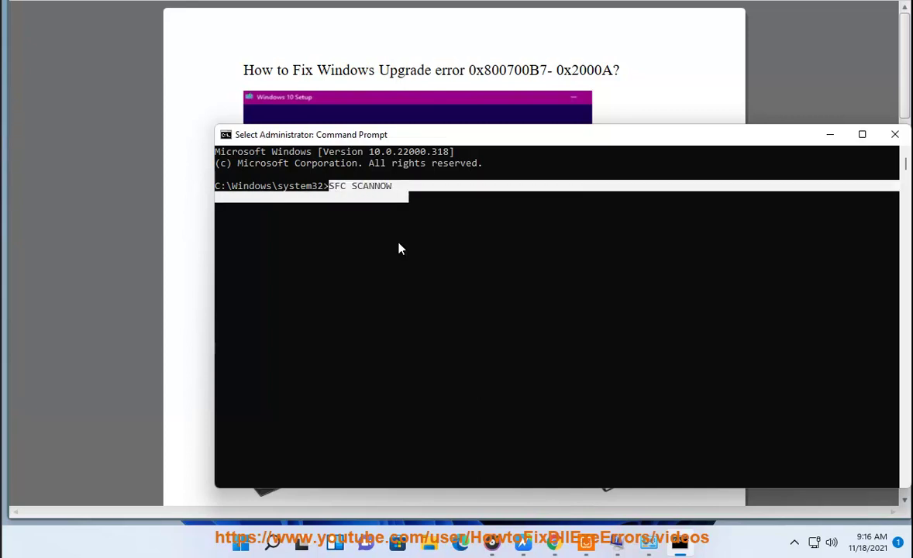
Step: Google the DISM restorehealth command, then minimize Chrome
left_click(553, 543)
left_click_drag(309, 93, 4, 87)
type("DISM")
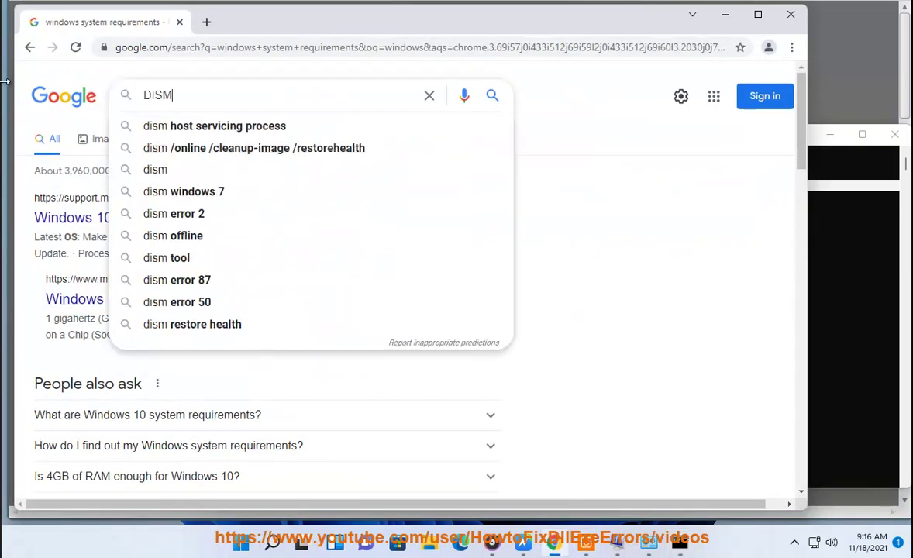
left_click(267, 147)
left_click(724, 14)
Step: Replace the console's SFC text with the pasted DISM restorehealth command, then minimize the console
left_click(409, 192)
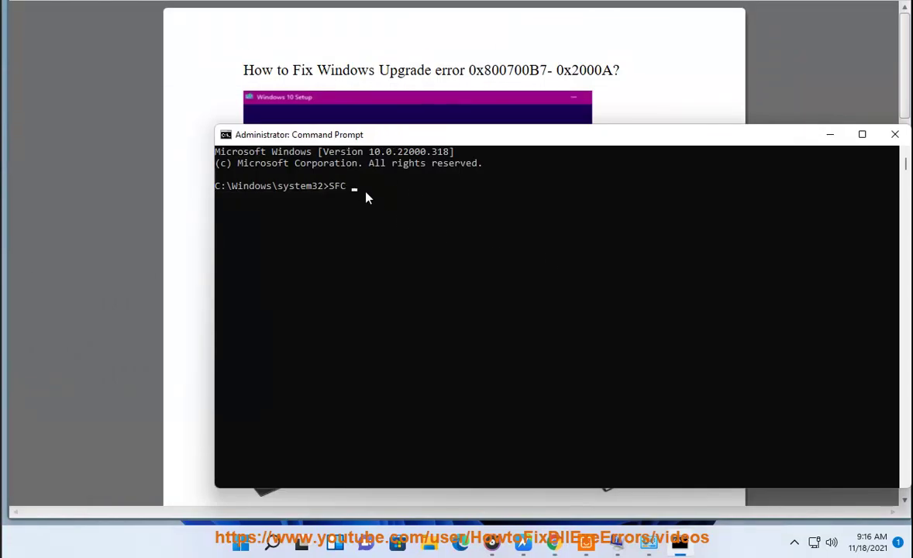
key("BackSpace")
key("BackSpace")
key("BackSpace")
type("dism /online /cleanup-image /restorehealth")
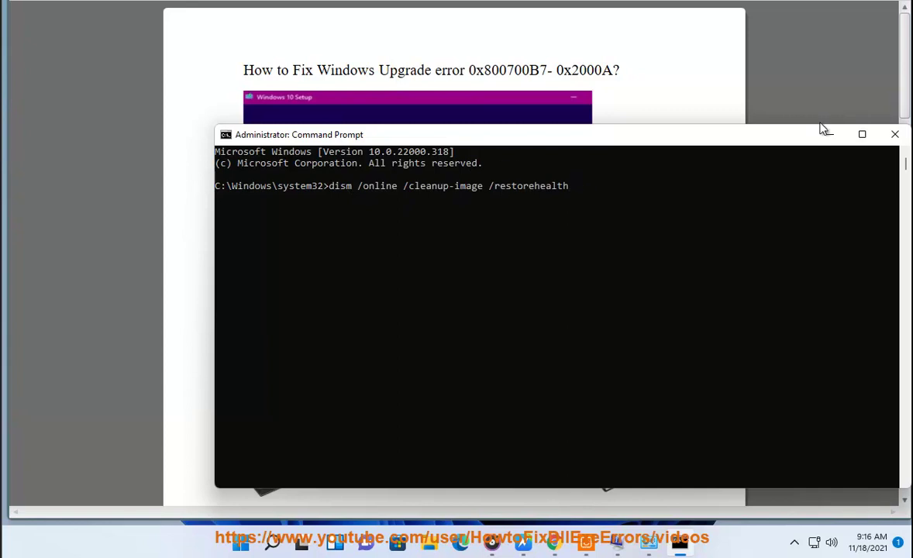
left_click(826, 134)
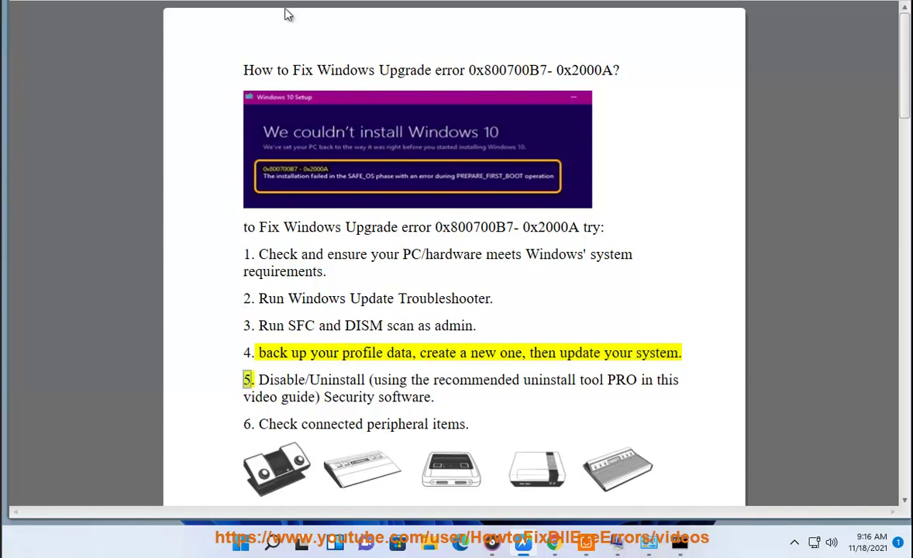
Step: In Settings, go to Accounts > Family & other users
left_click(240, 545)
left_click(643, 122)
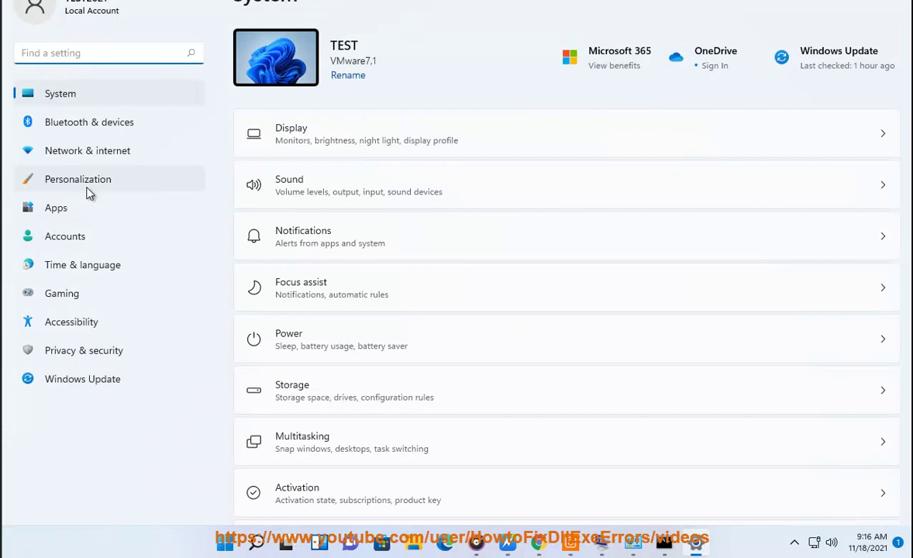
left_click(70, 237)
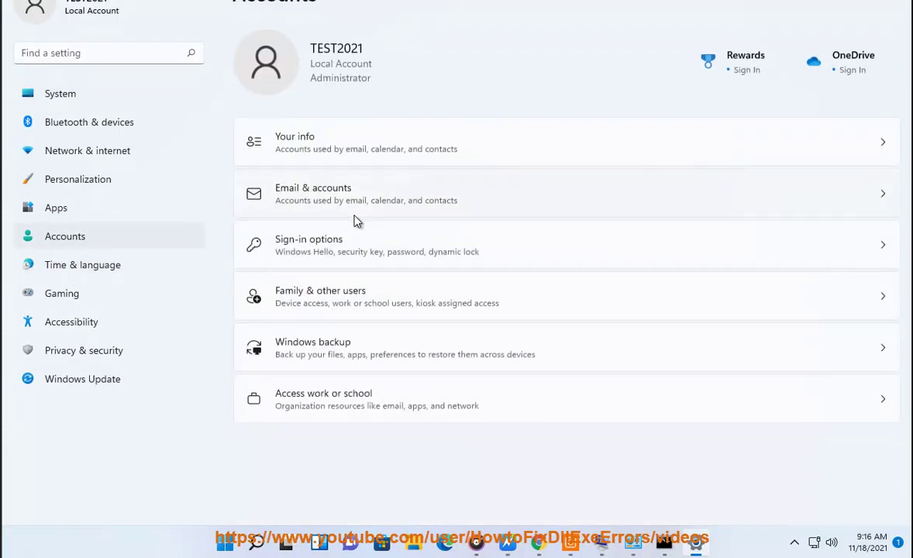
left_click(391, 260)
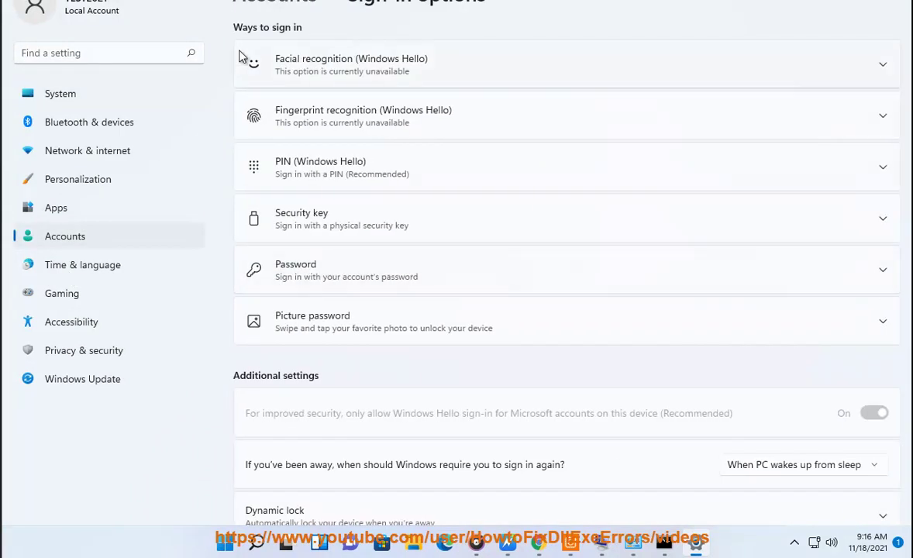
left_click(295, 2)
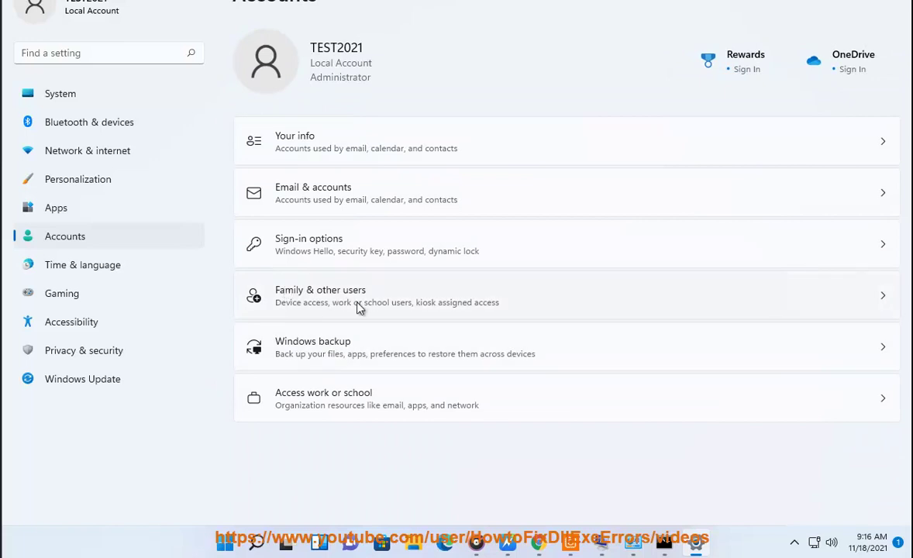
left_click(282, 305)
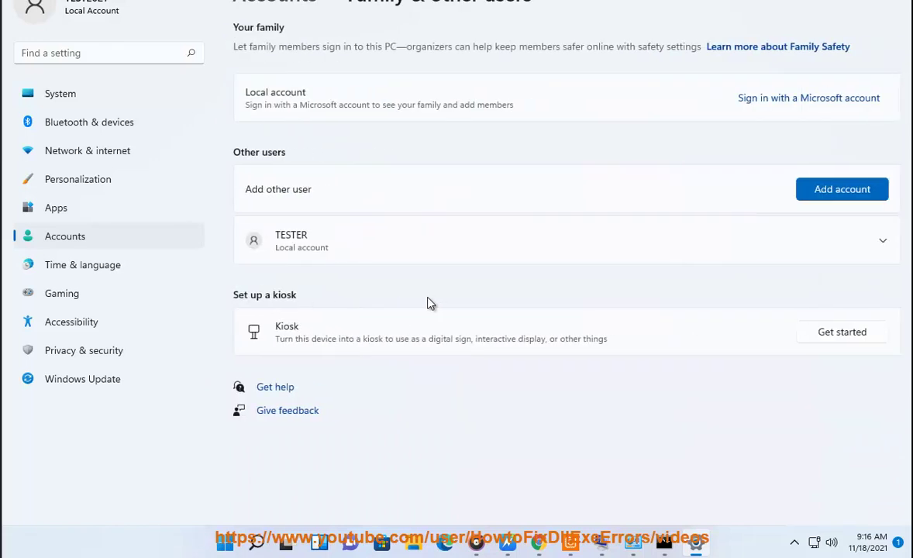
Step: Change the TESTER account type from Standard User to Administrator
left_click(874, 241)
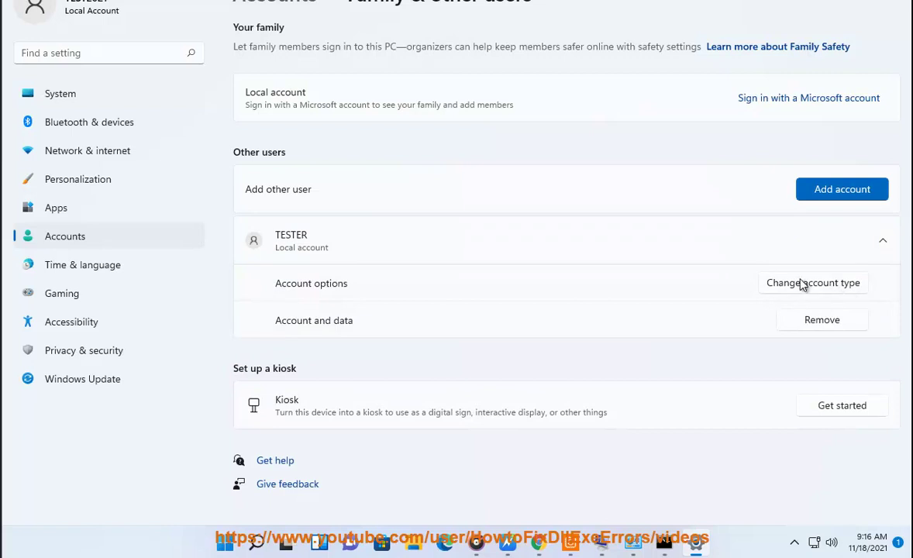
left_click(805, 288)
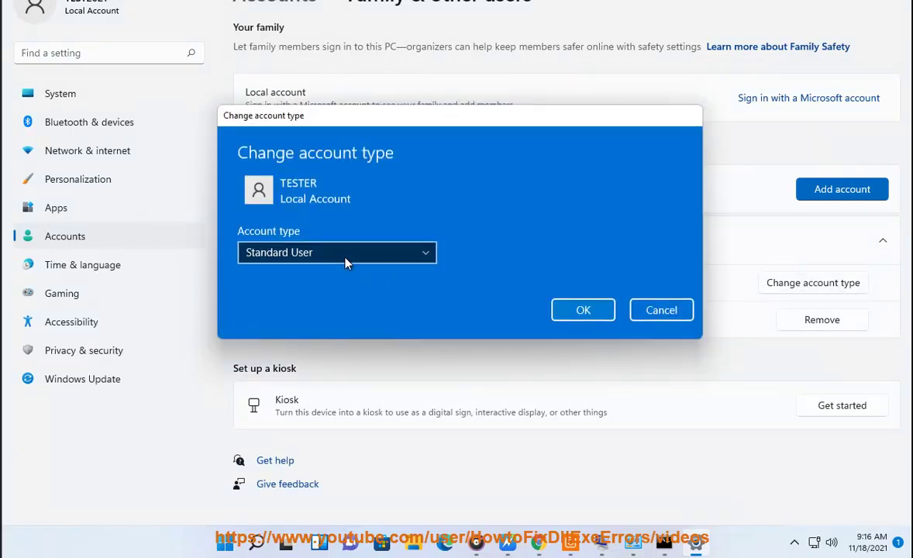
left_click(334, 262)
left_click(283, 228)
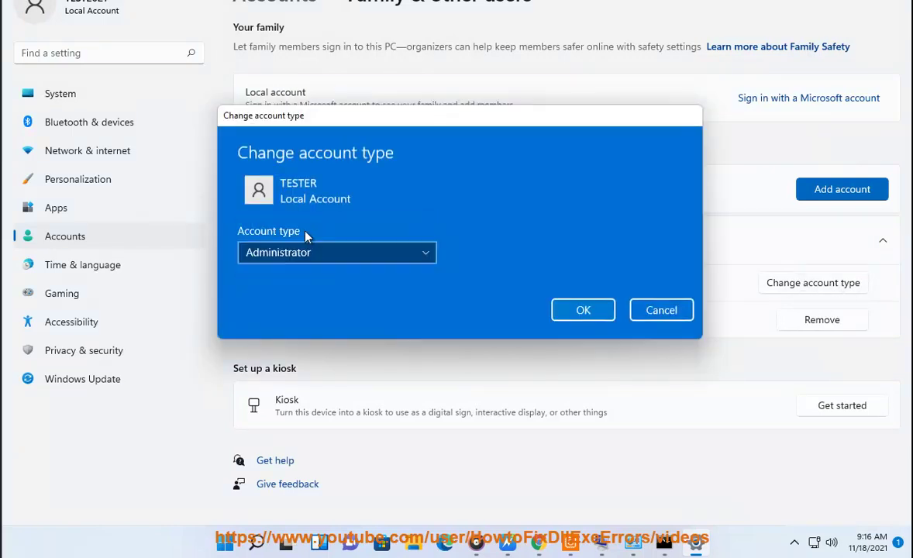
left_click(571, 309)
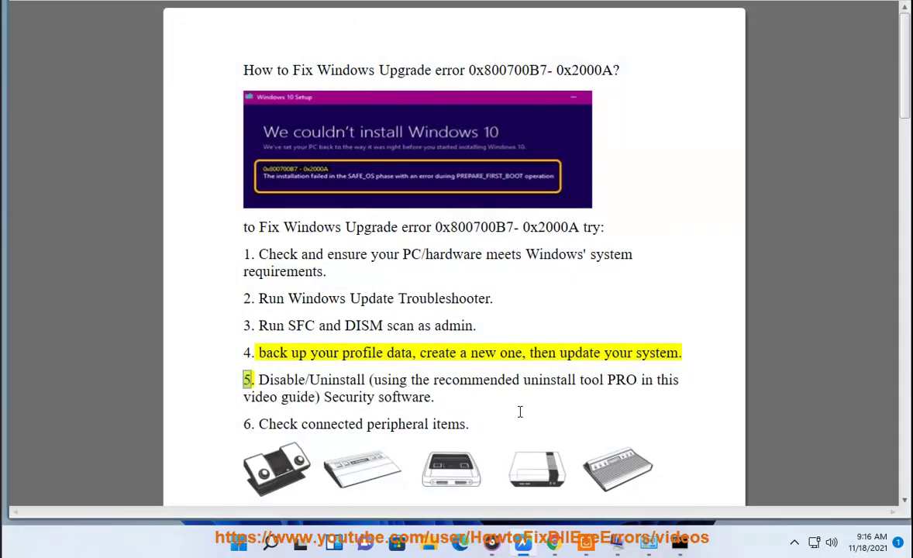
left_click(240, 542)
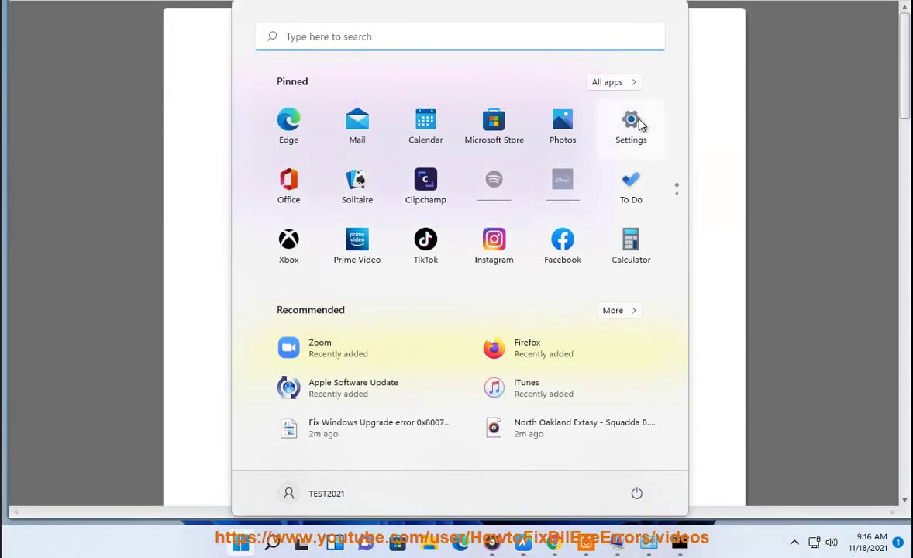
Step: Open Settings > Windows Update and run Check for updates
left_click(631, 121)
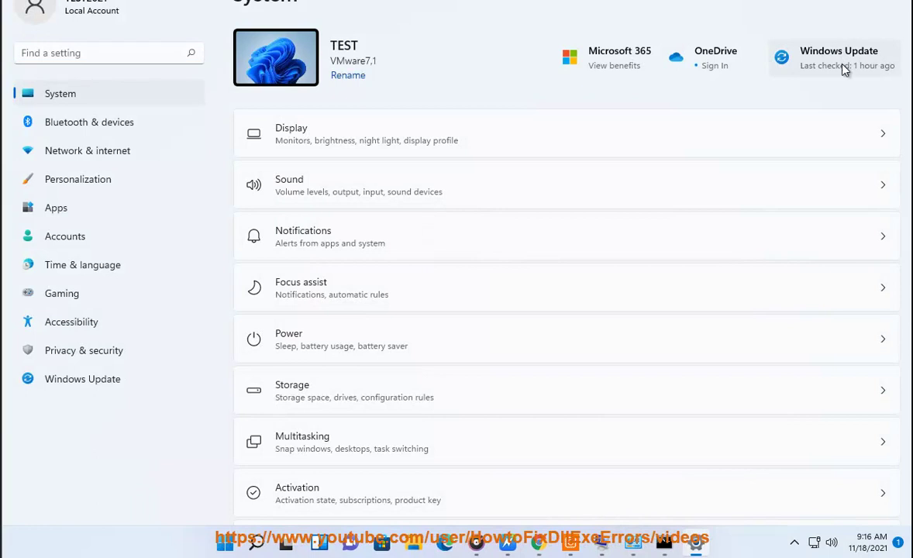
left_click(846, 61)
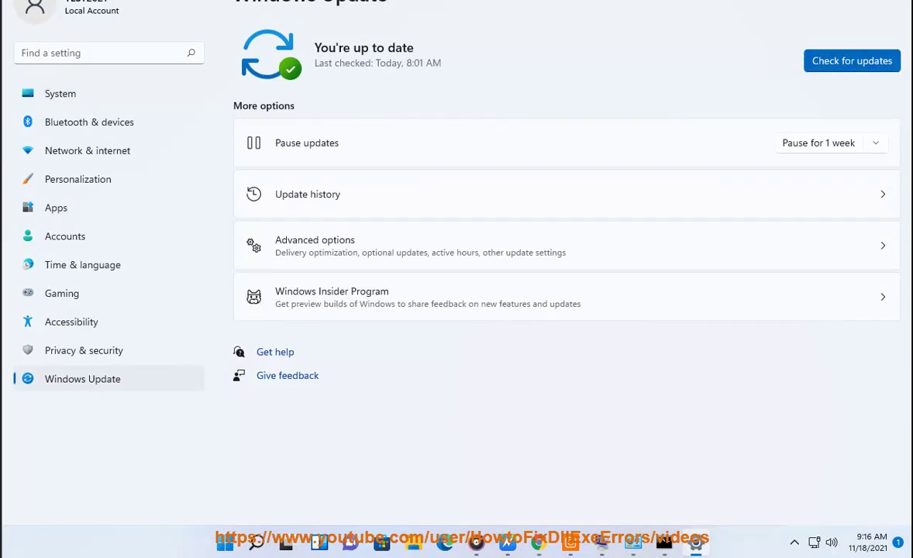
left_click(845, 65)
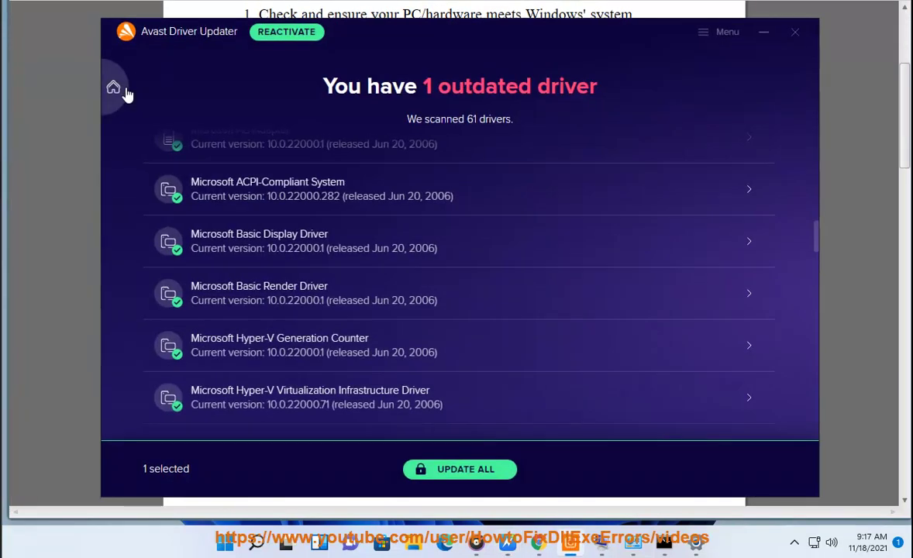
Step: Rerun the driver scan, then scroll the guide to step 8 and highlight its Legacy USB heading
left_click(115, 87)
left_click(348, 329)
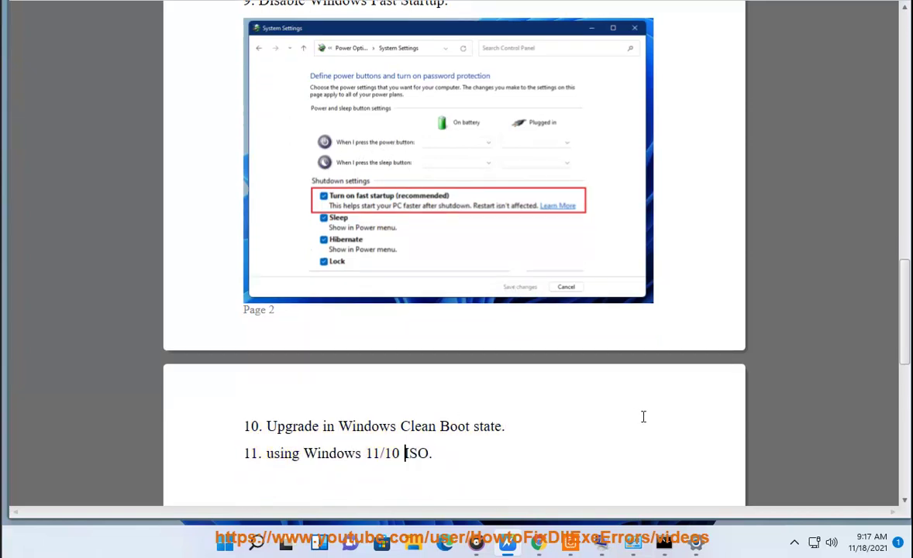
scroll(593, 453, "up", 1)
scroll(592, 452, "up", 2)
scroll(590, 452, "up", 3)
scroll(587, 452, "up", 2)
left_click_drag(258, 310, 485, 308)
scroll(379, 375, "down", 1)
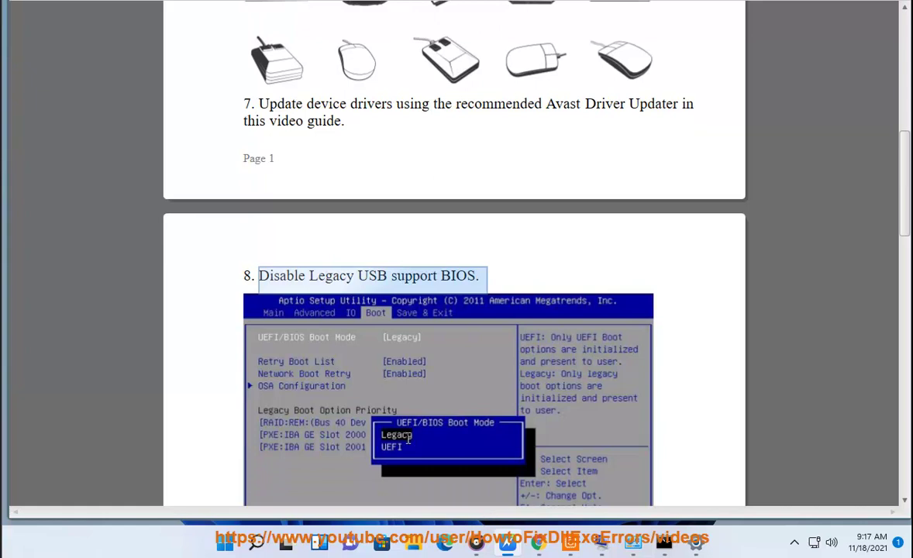
Step: Search Google for 'ENTER BISO' and highlight the BIOS keys F10, F2, F12, F1, DEL
left_click(538, 544)
type("ENTER BISO")
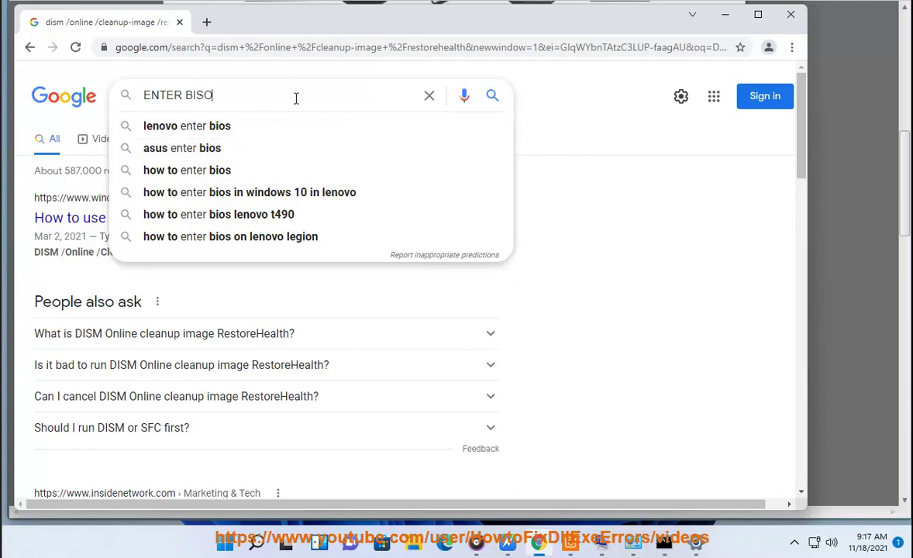
key("Return")
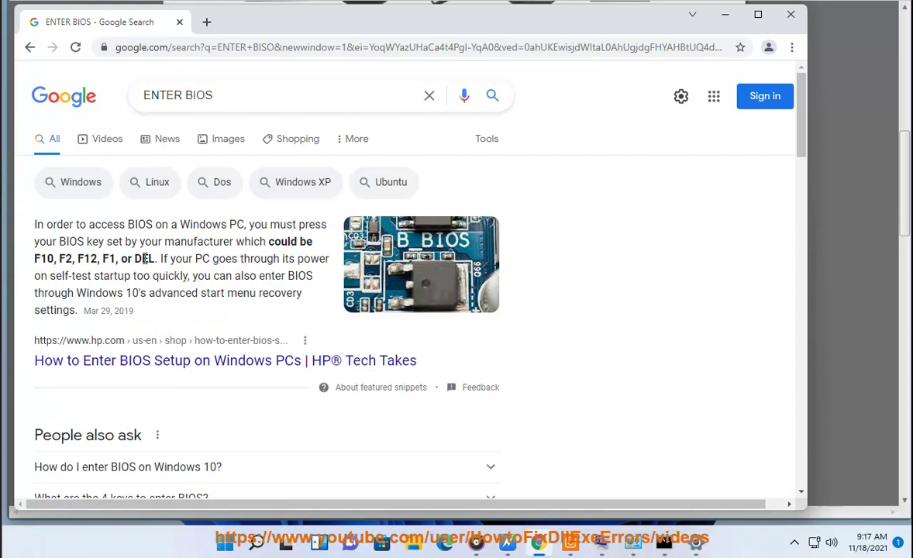
left_click_drag(164, 259, 270, 241)
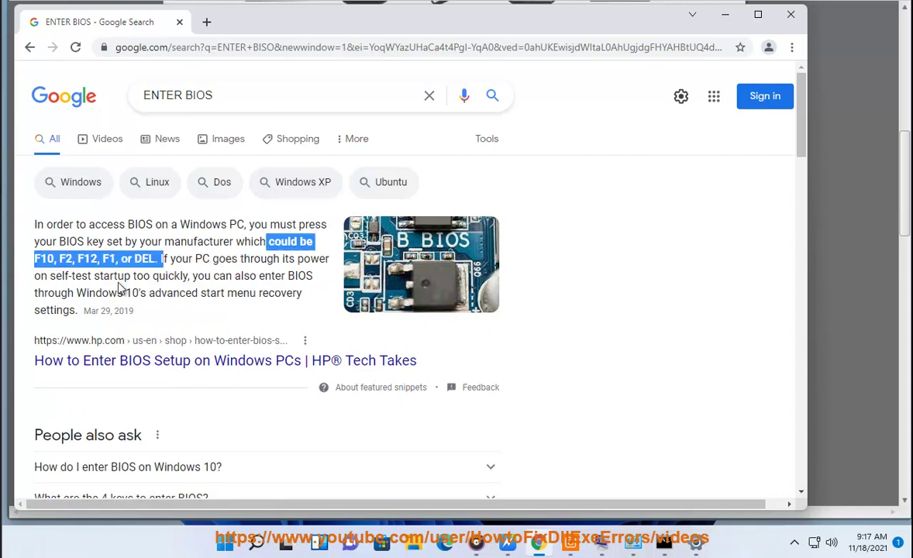
Step: Minimize Chrome, scroll the guide to step 9 and highlight 'Windows Fast Startup'
left_click(724, 16)
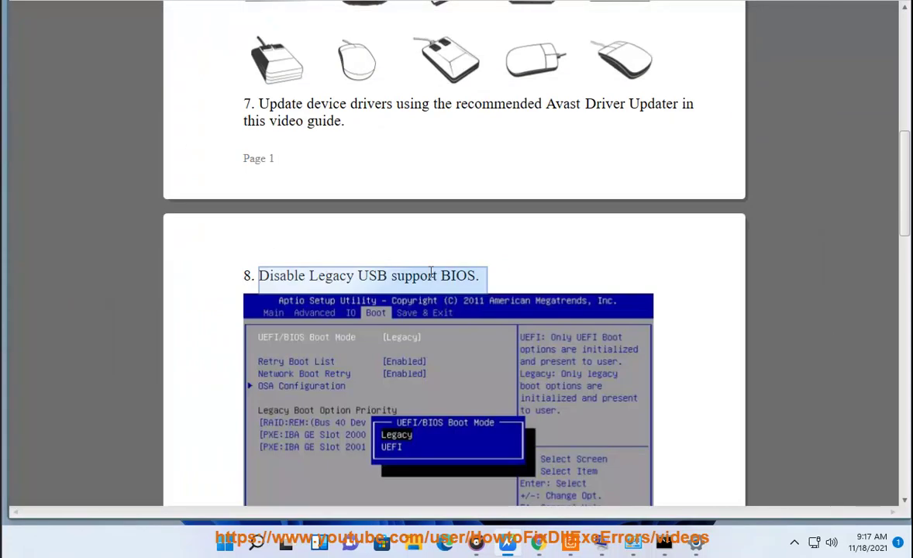
scroll(373, 379, "down", 1)
scroll(407, 329, "down", 1)
scroll(390, 222, "down", 2)
scroll(427, 323, "down", 1)
left_click_drag(314, 309, 457, 309)
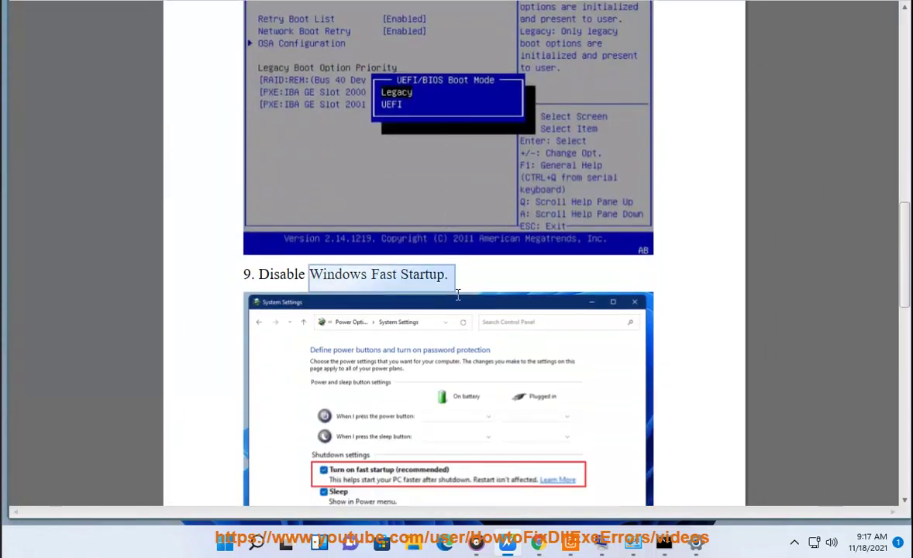